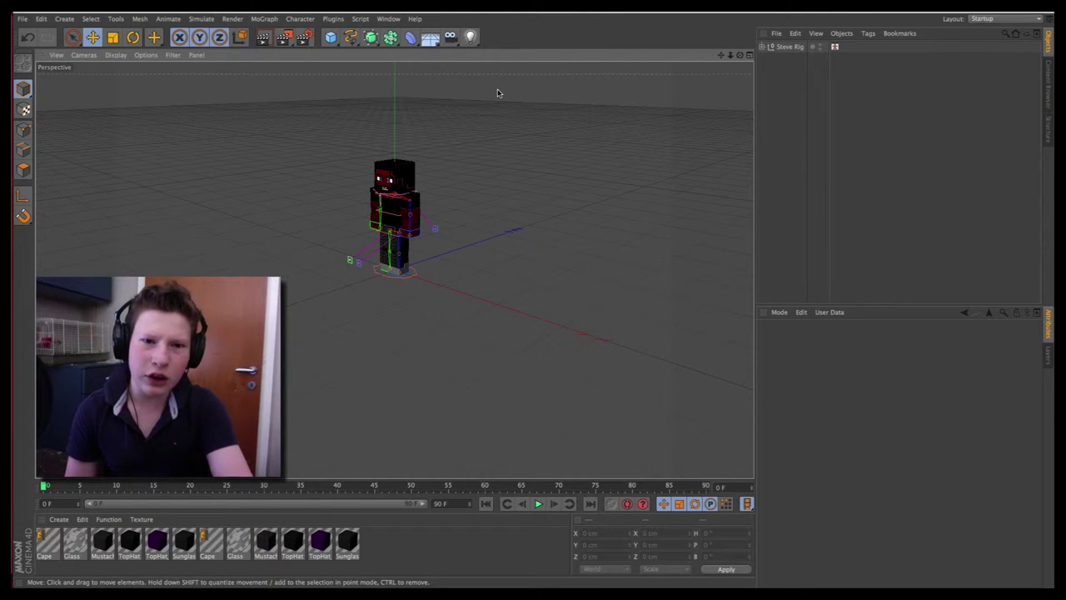
Test-render the Steve view twice, deselecting the Left Arm part between renders
click(263, 37)
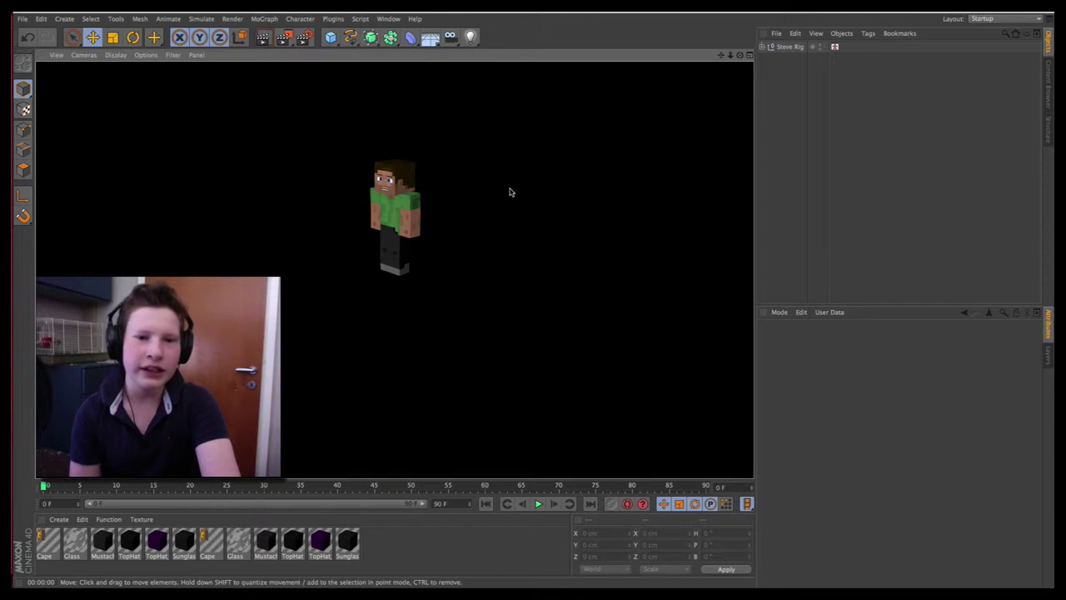
click(407, 215)
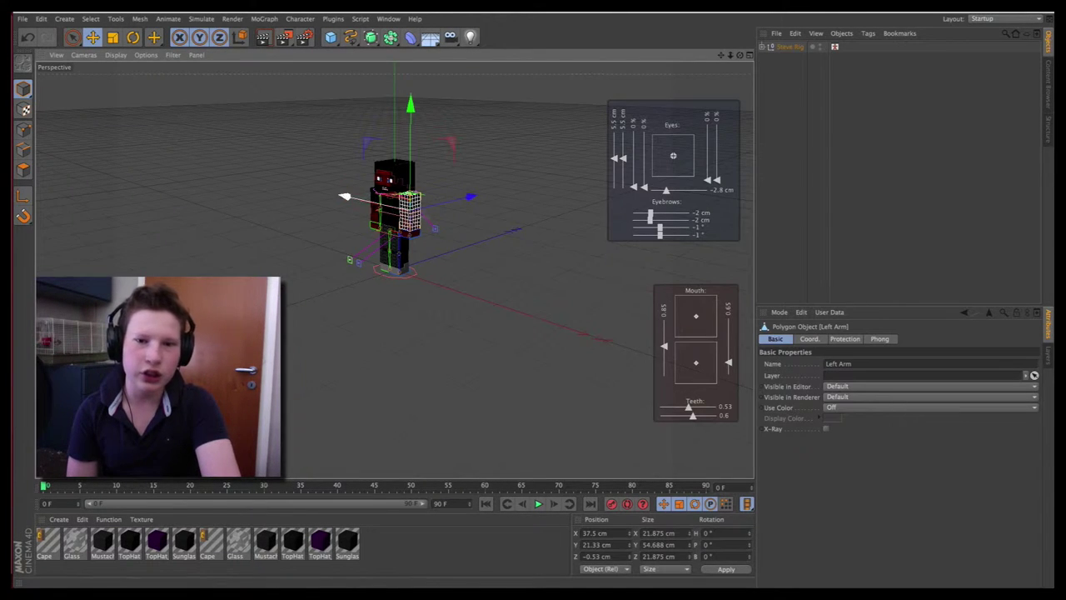
click(498, 177)
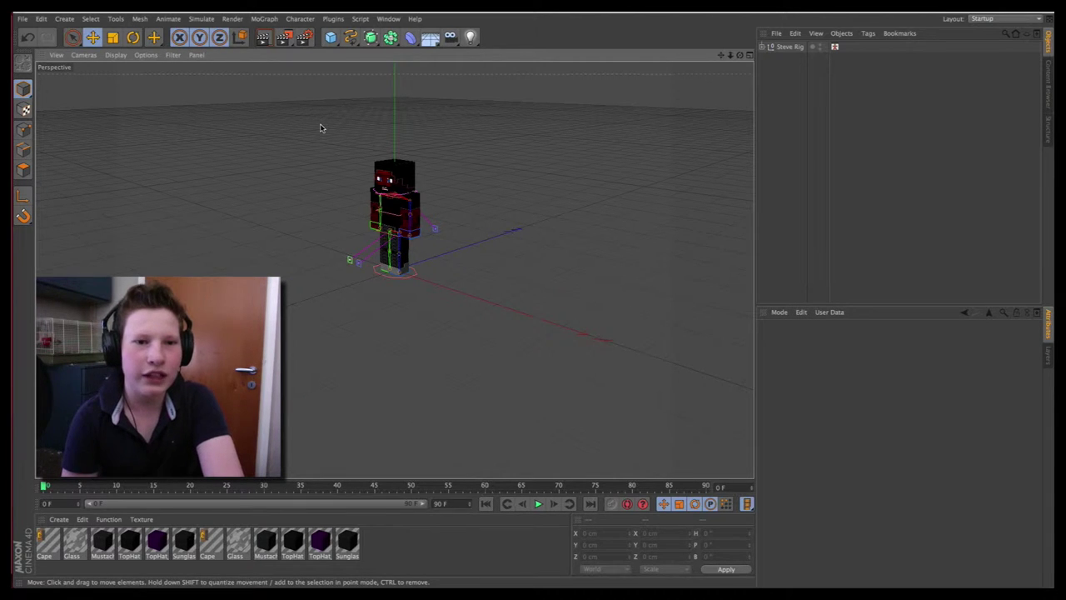
click(263, 39)
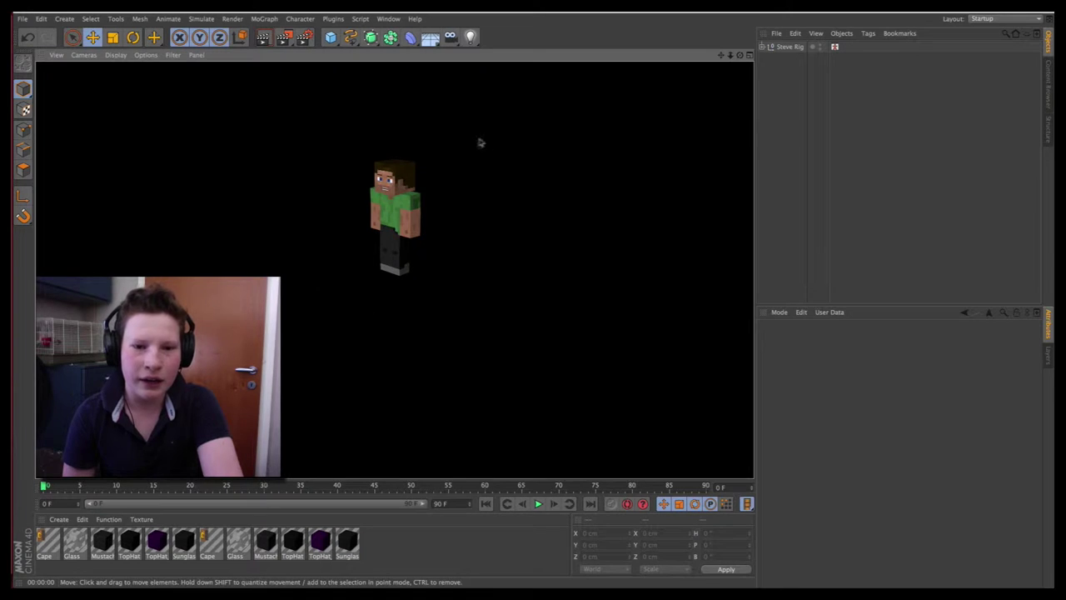
click(357, 158)
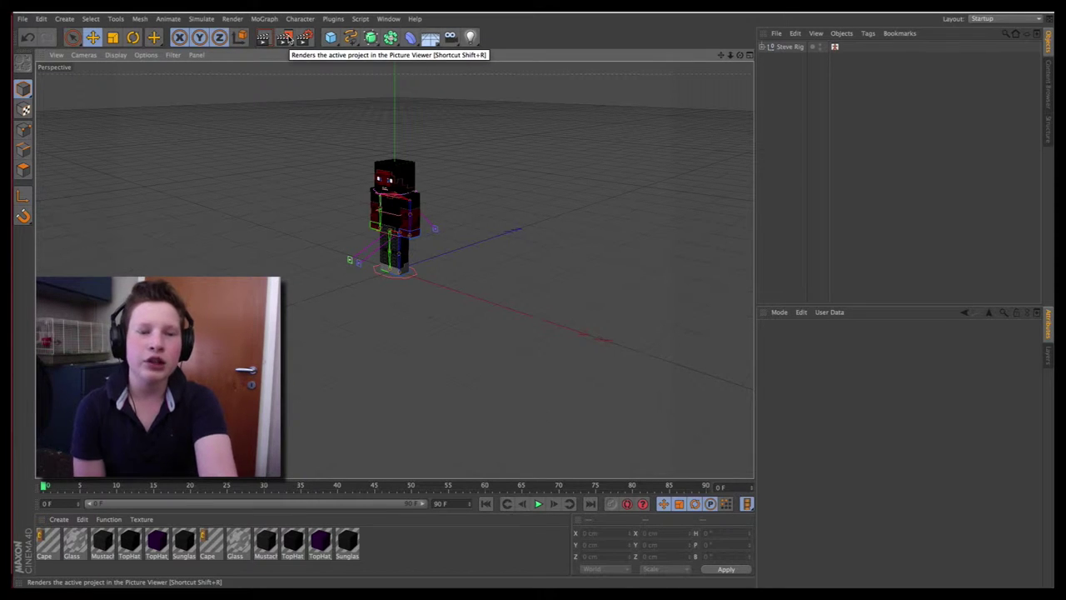
Set render output Width 1280 and Height 720, keeping Frame Range at Current Frame
click(304, 39)
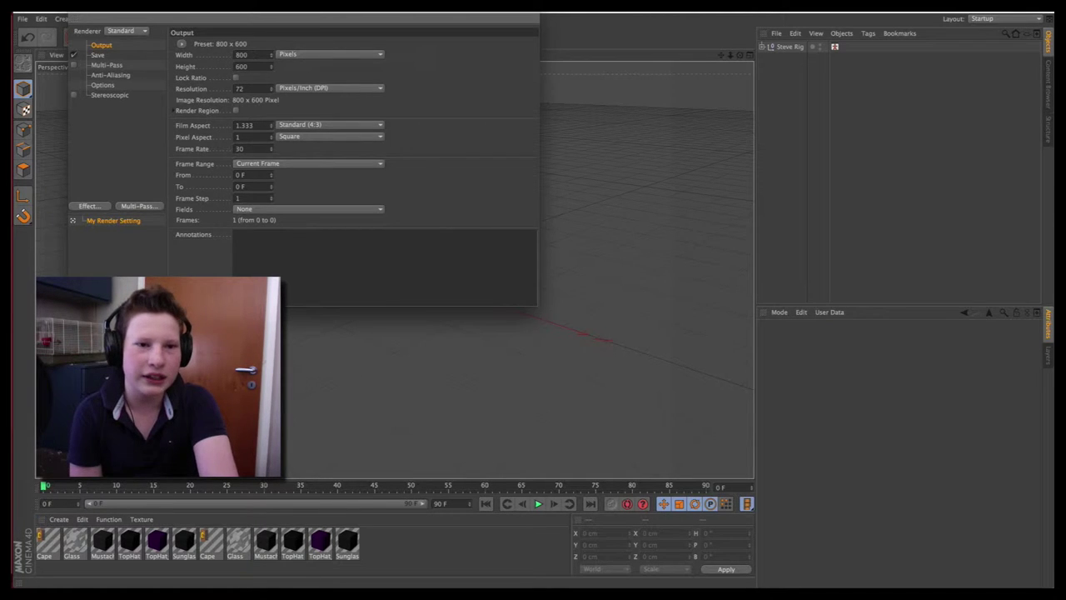
double_click(243, 55)
text(12)
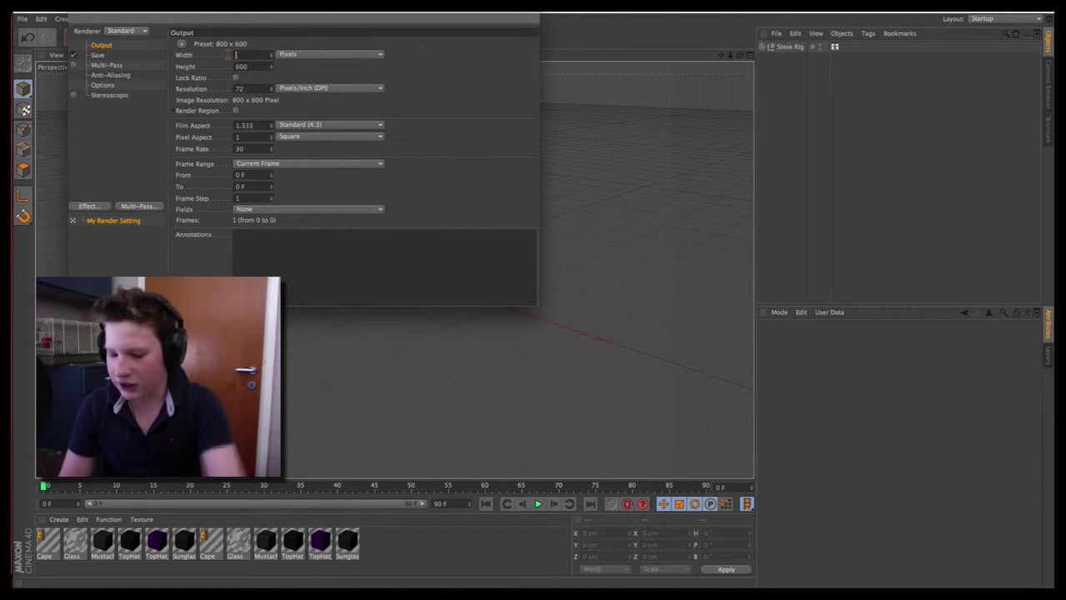
text(80)
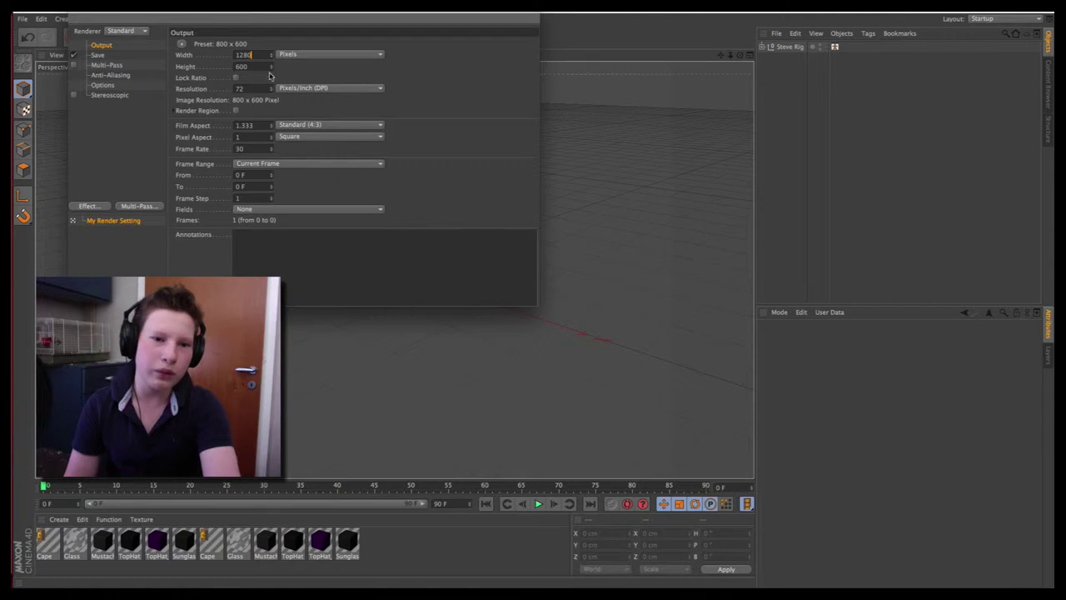
key(Tab)
text(720)
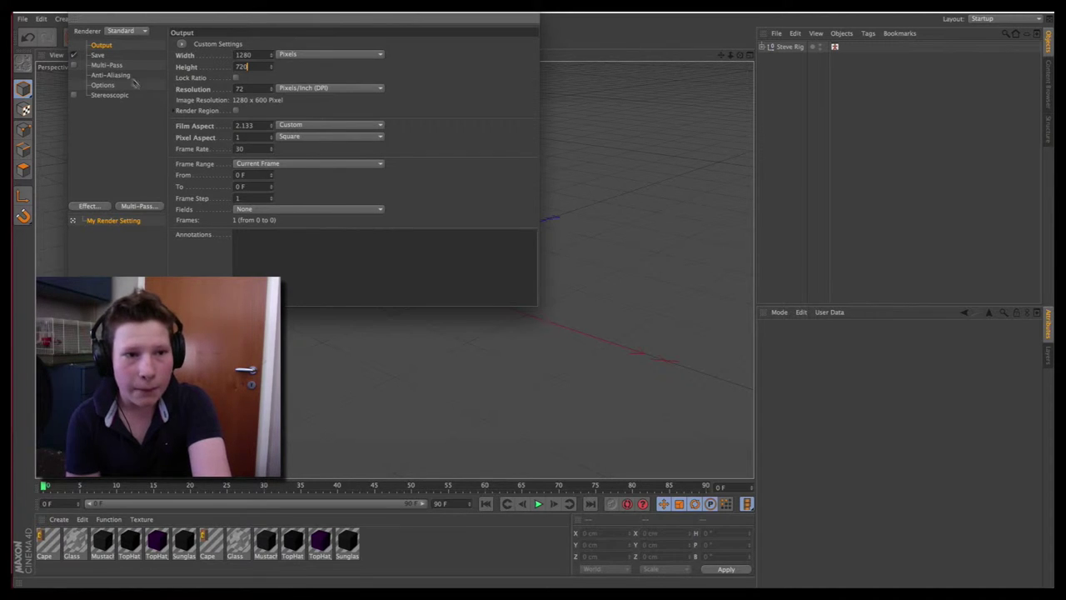
click(264, 165)
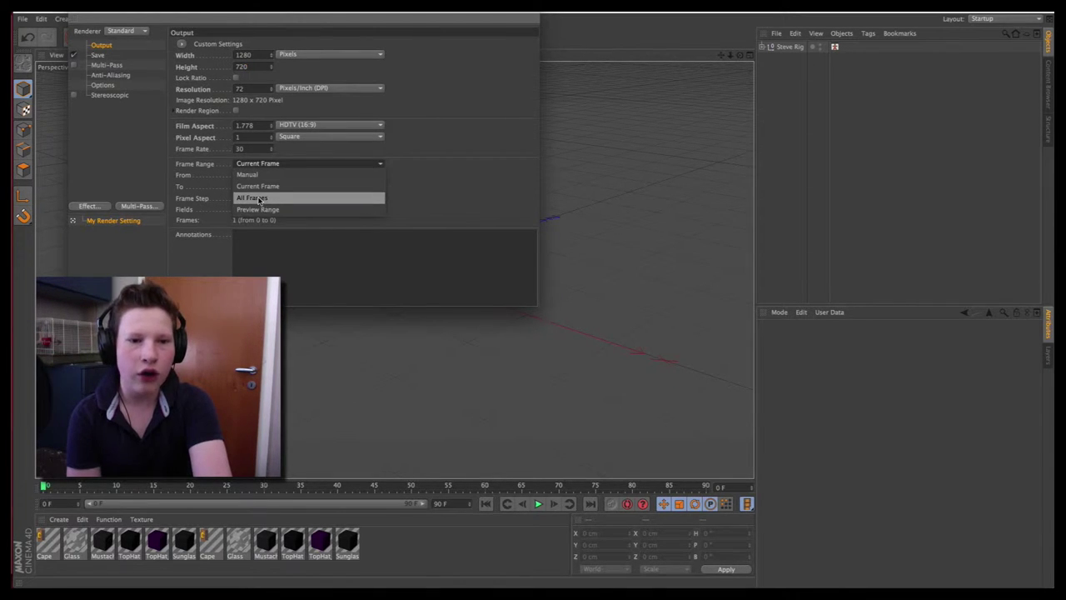
click(459, 172)
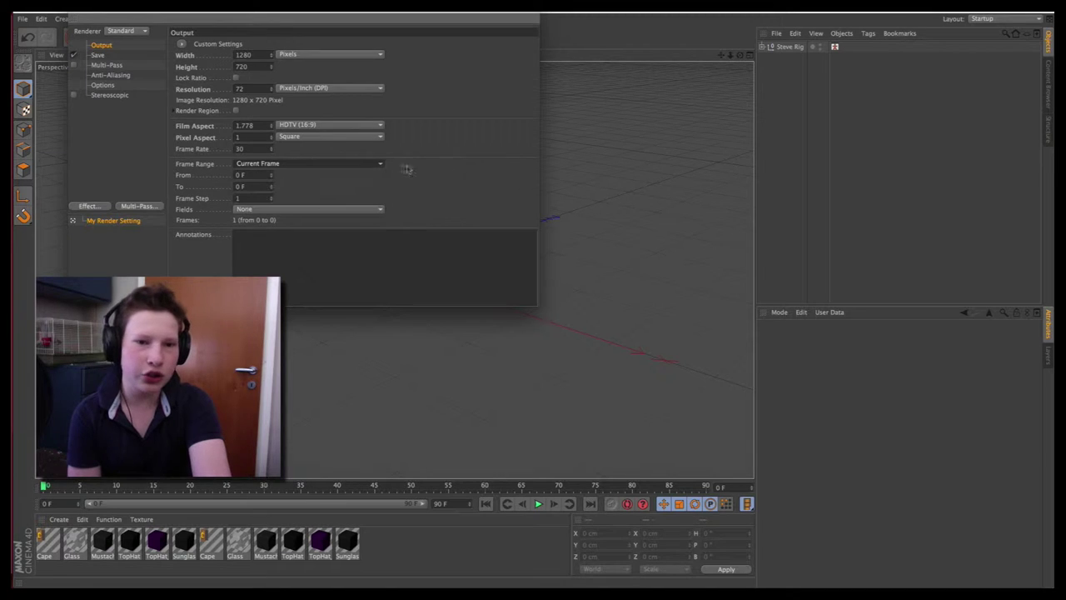
Set the Save format to PNG, after briefly trying a movie format, and enable Alpha Channel
click(98, 55)
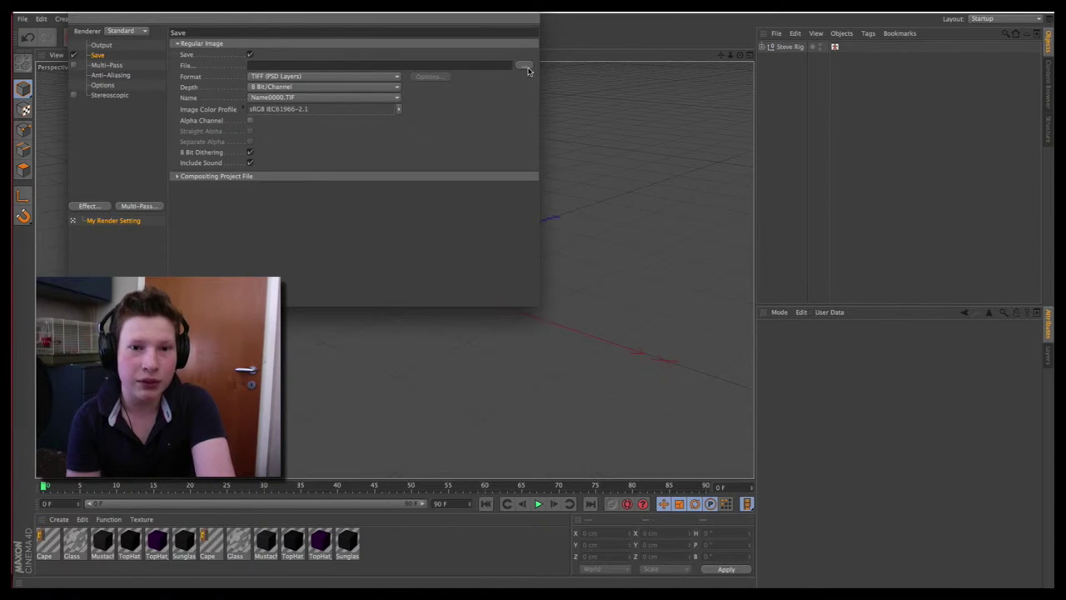
click(370, 76)
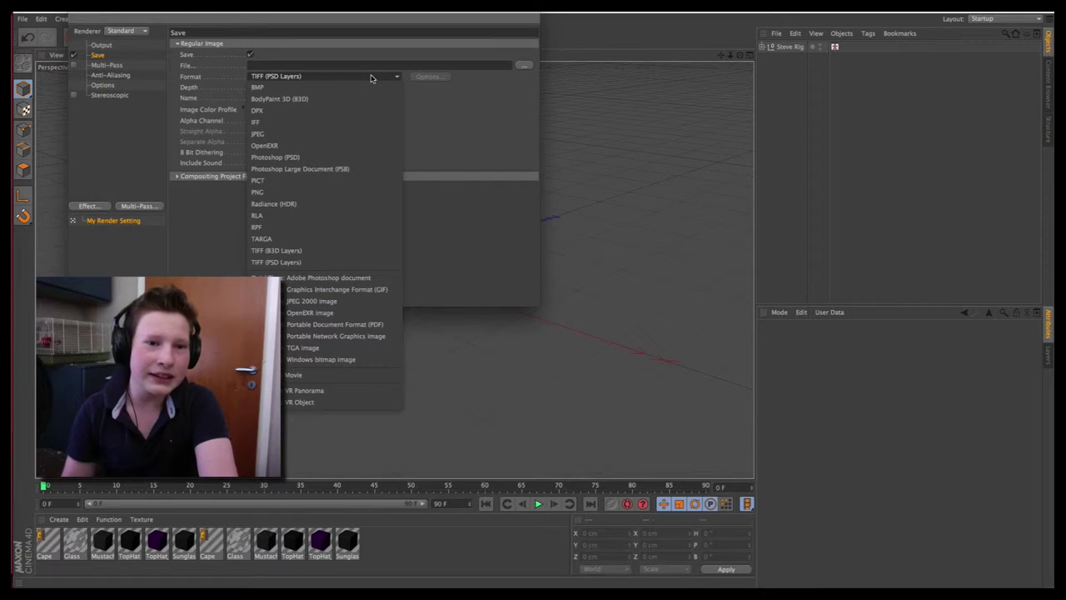
click(269, 194)
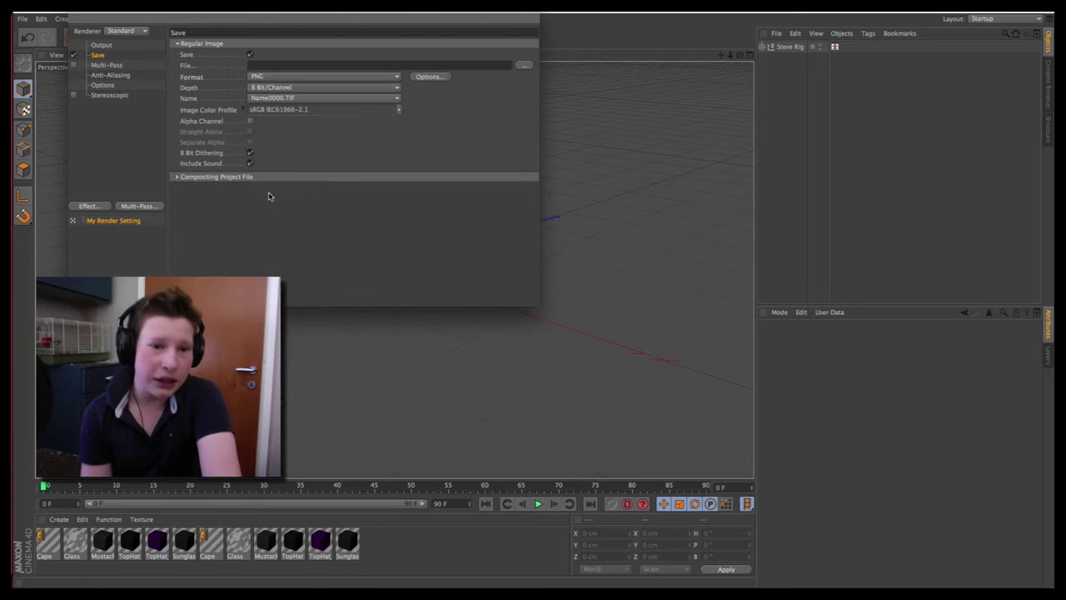
click(269, 80)
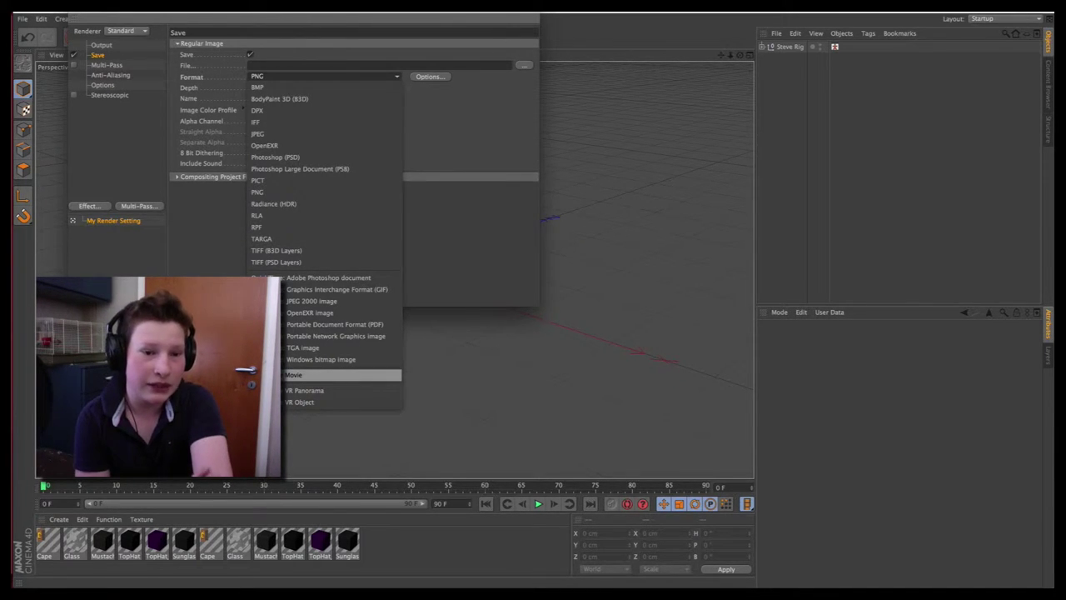
click(342, 375)
click(313, 80)
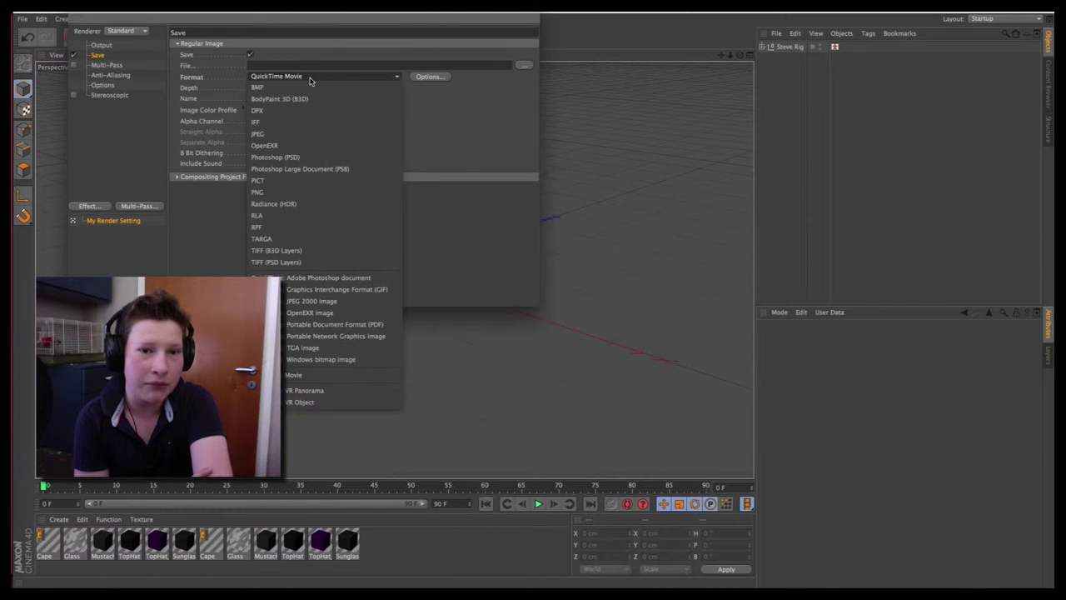
click(310, 192)
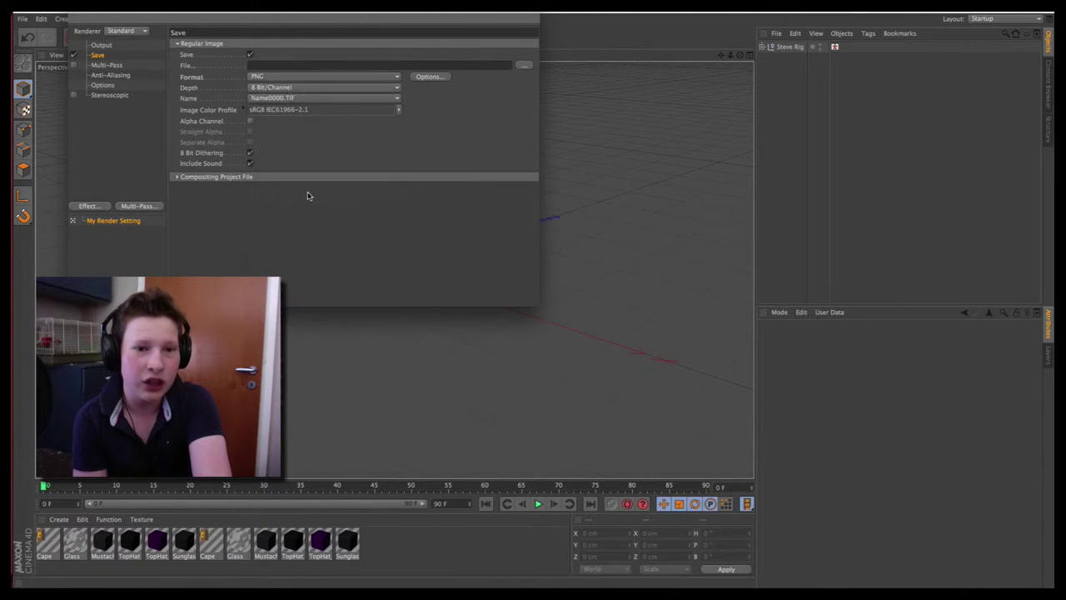
click(250, 122)
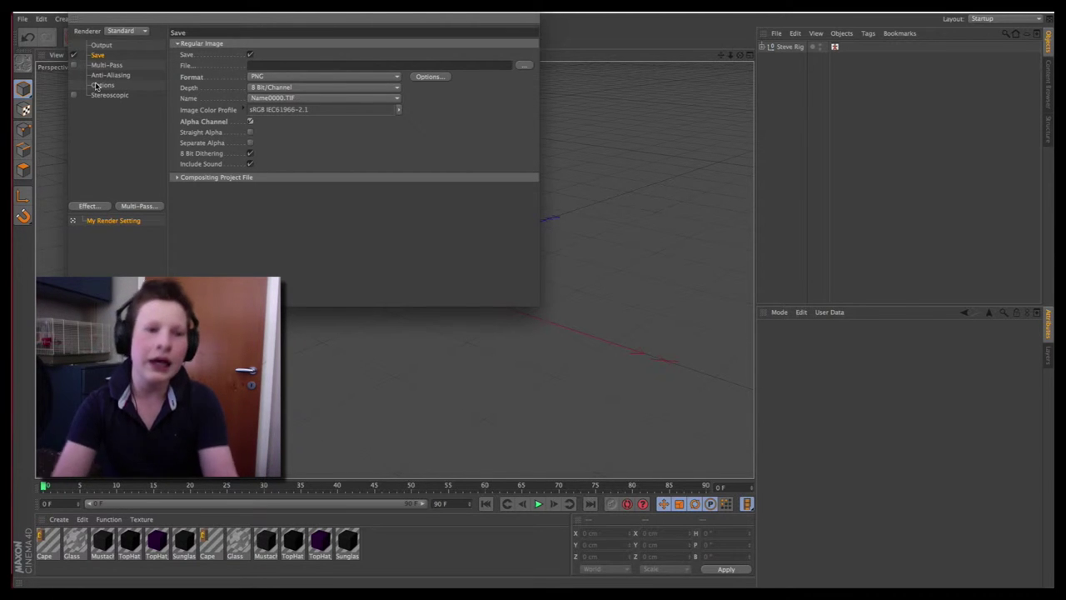
Add Ambient Occlusion and Global Illumination effects to the render settings
click(93, 207)
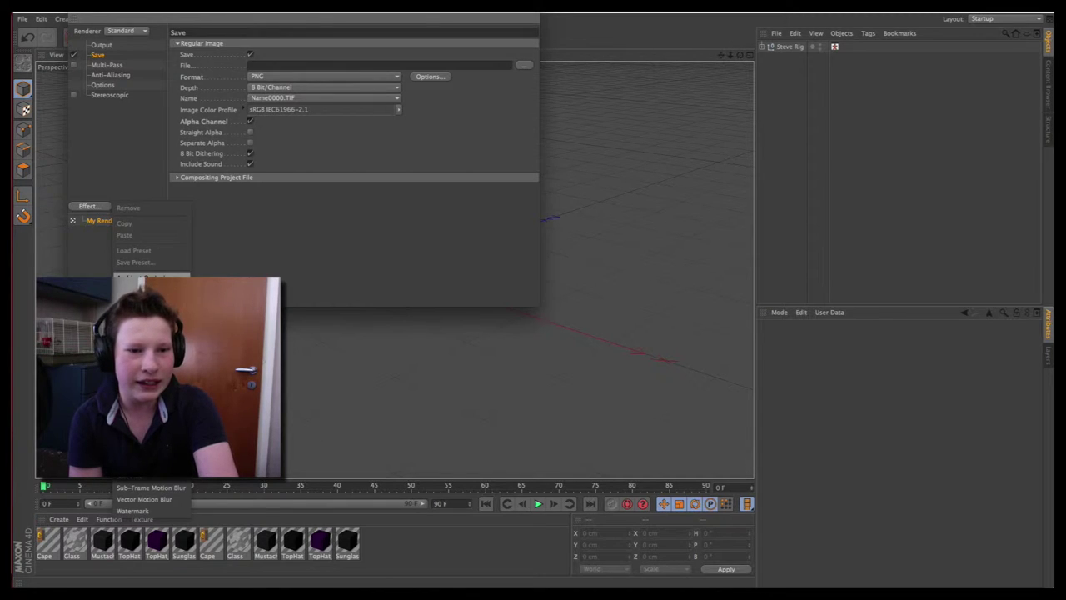
click(150, 277)
click(91, 206)
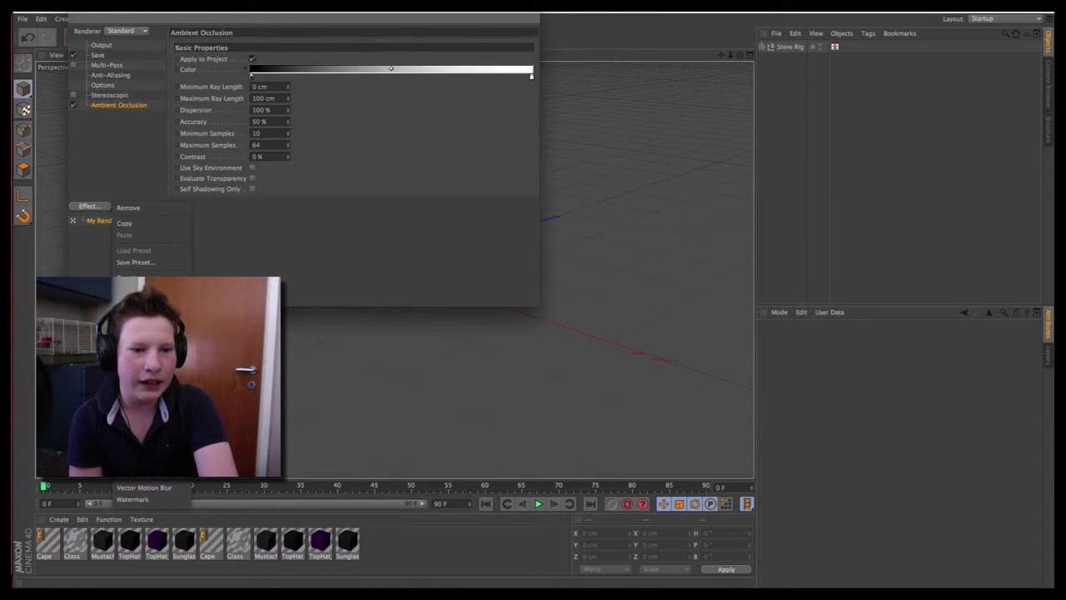
click(146, 370)
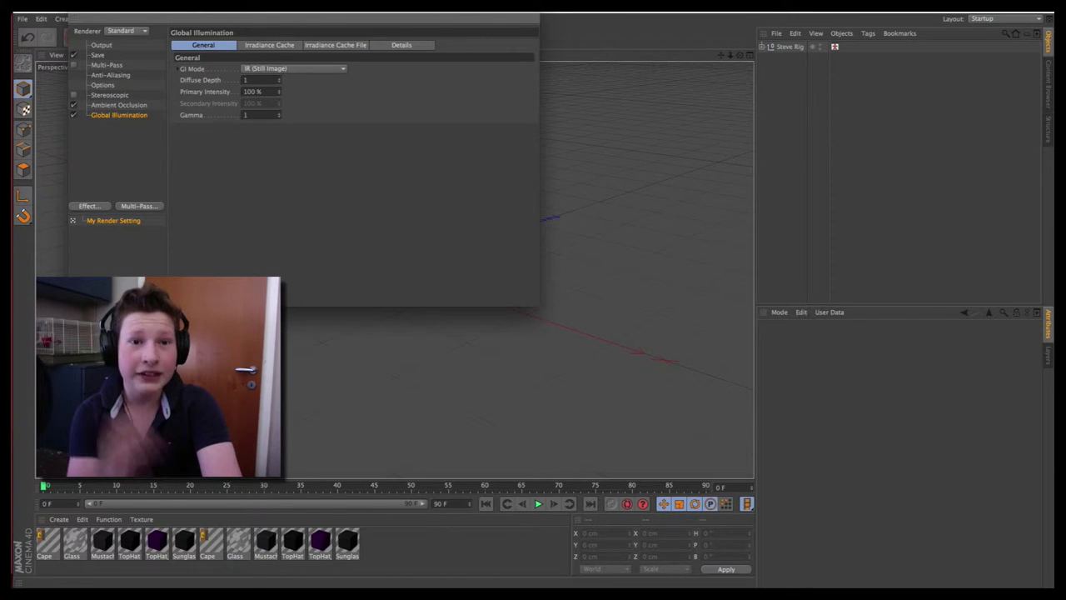
Reposition Render Settings, select Steve Rig, review Ambient Occlusion settings, then close the window
drag(327, 11, 587, 200)
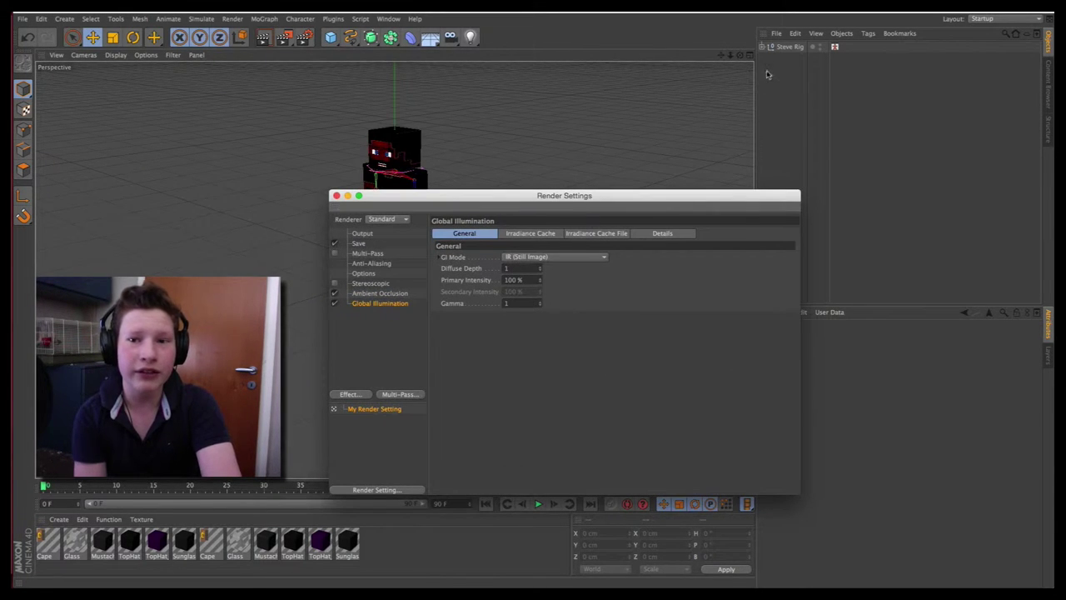
click(784, 46)
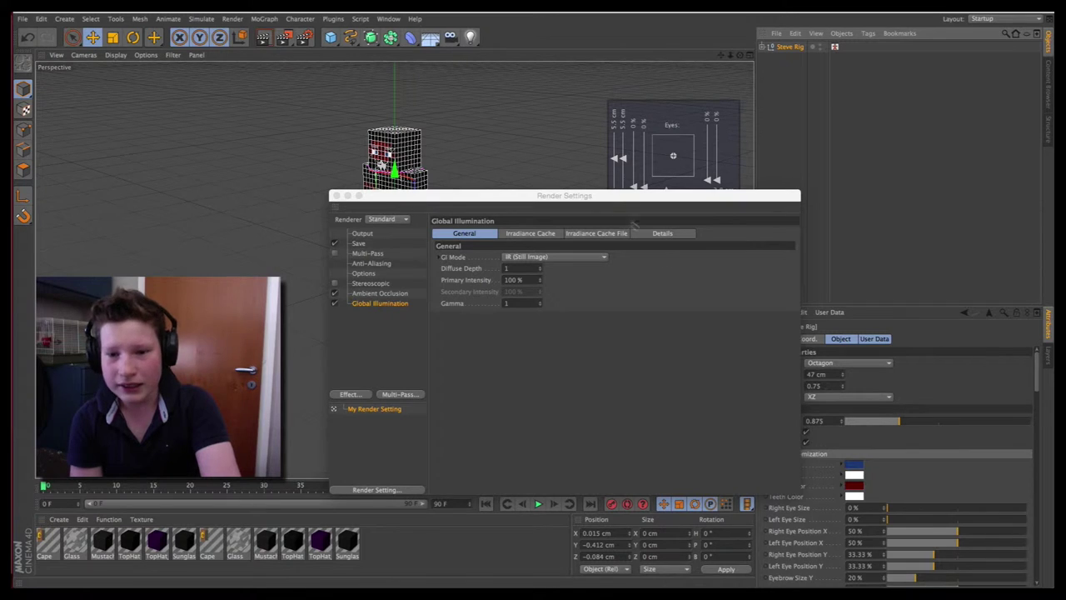
drag(582, 194, 539, 127)
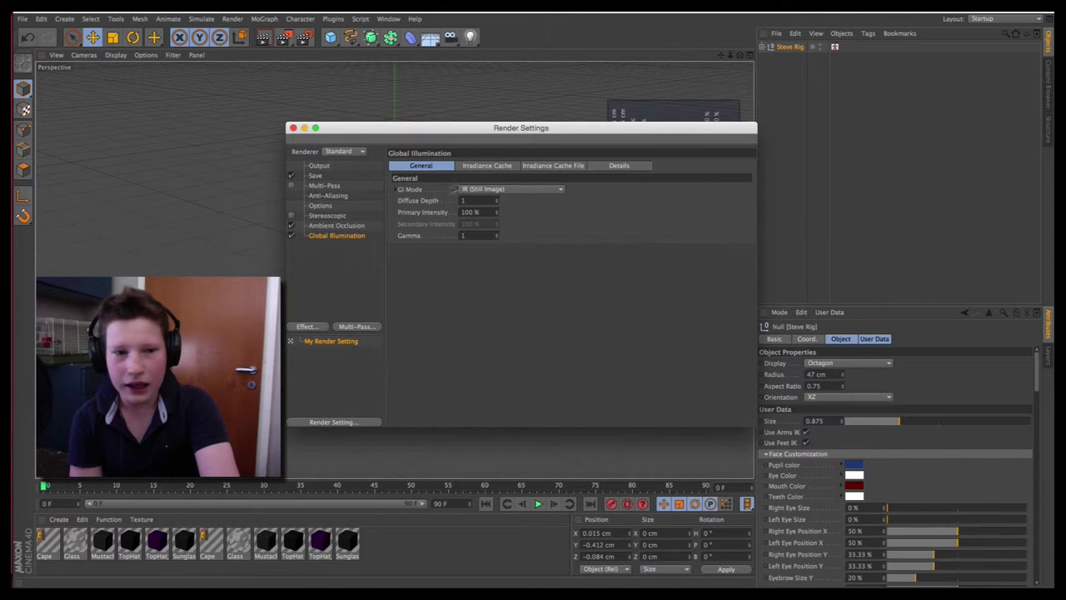
click(337, 226)
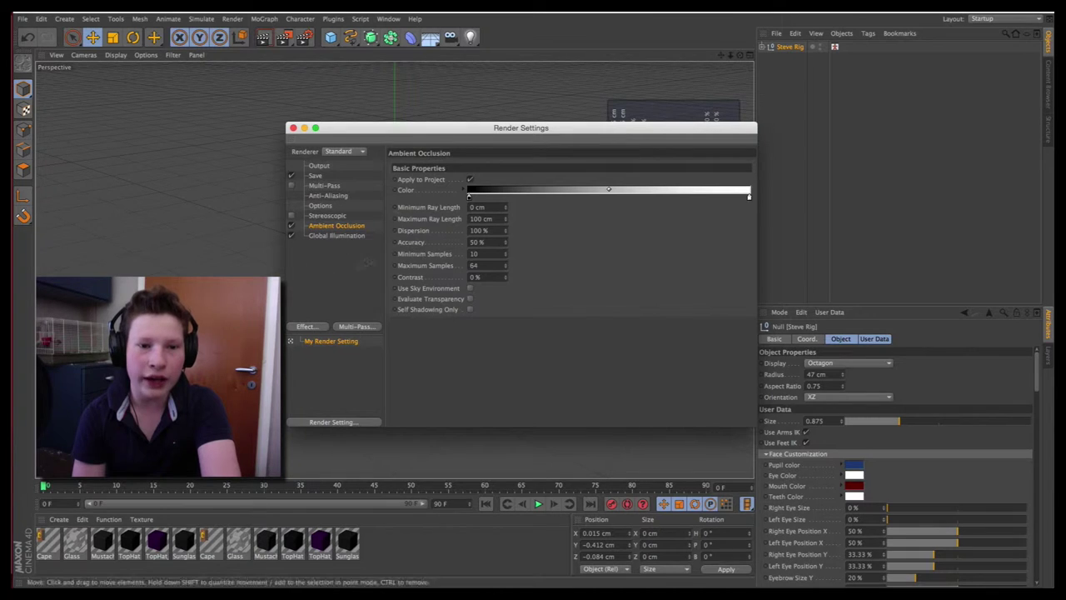
click(293, 127)
Add an Infinite Light and rotate it to change its direction
click(470, 37)
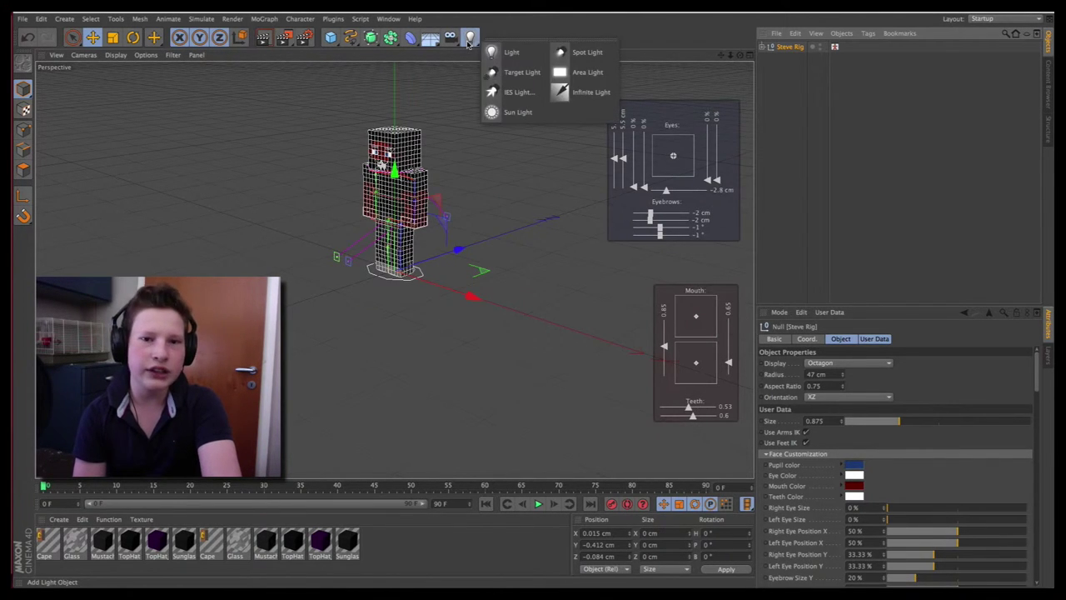
click(573, 100)
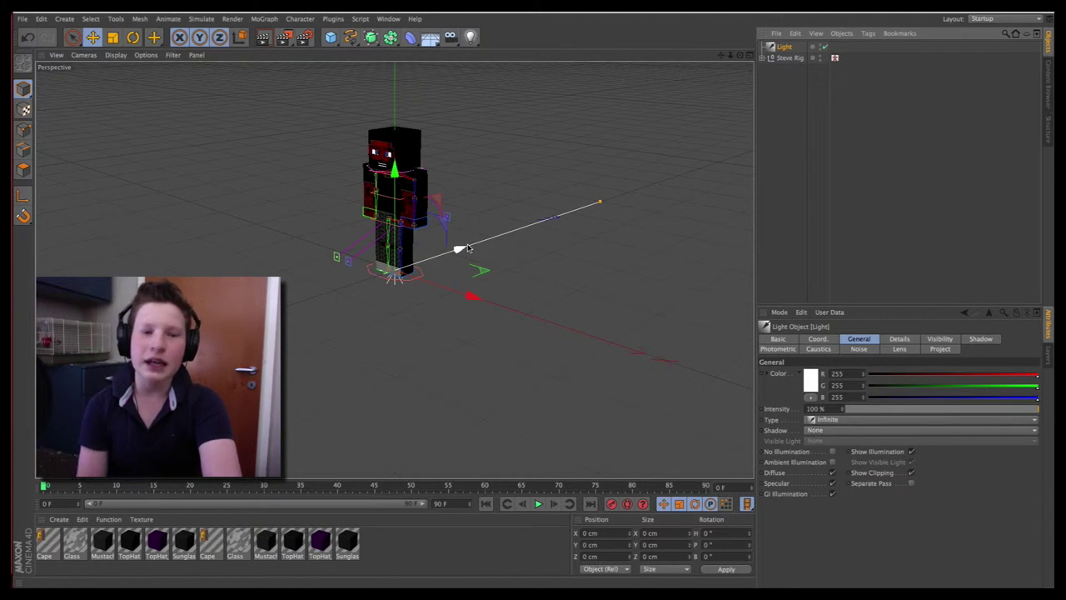
key(r)
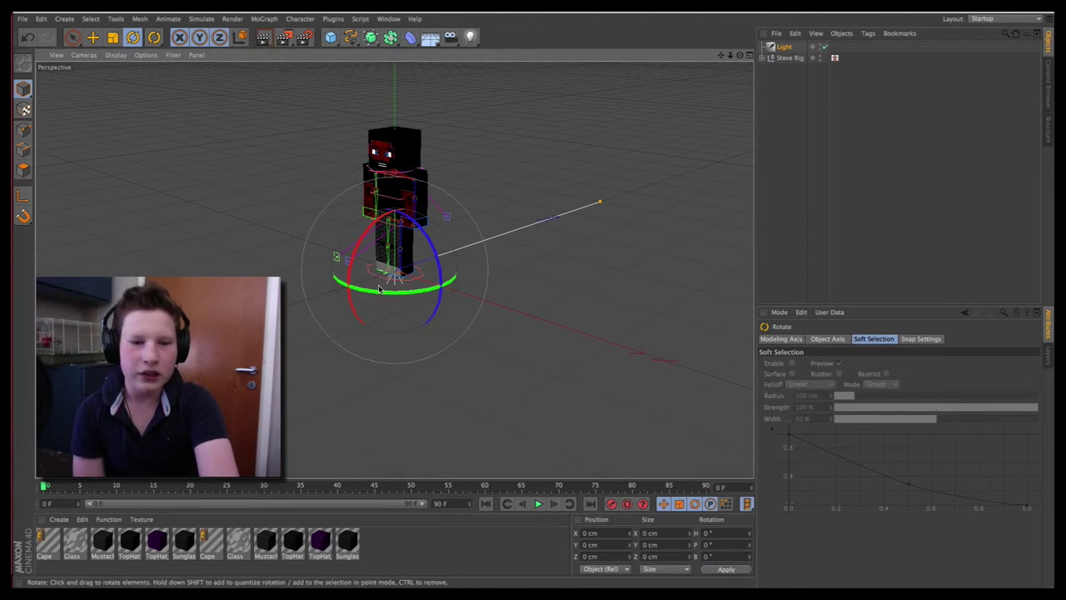
drag(383, 296, 466, 208)
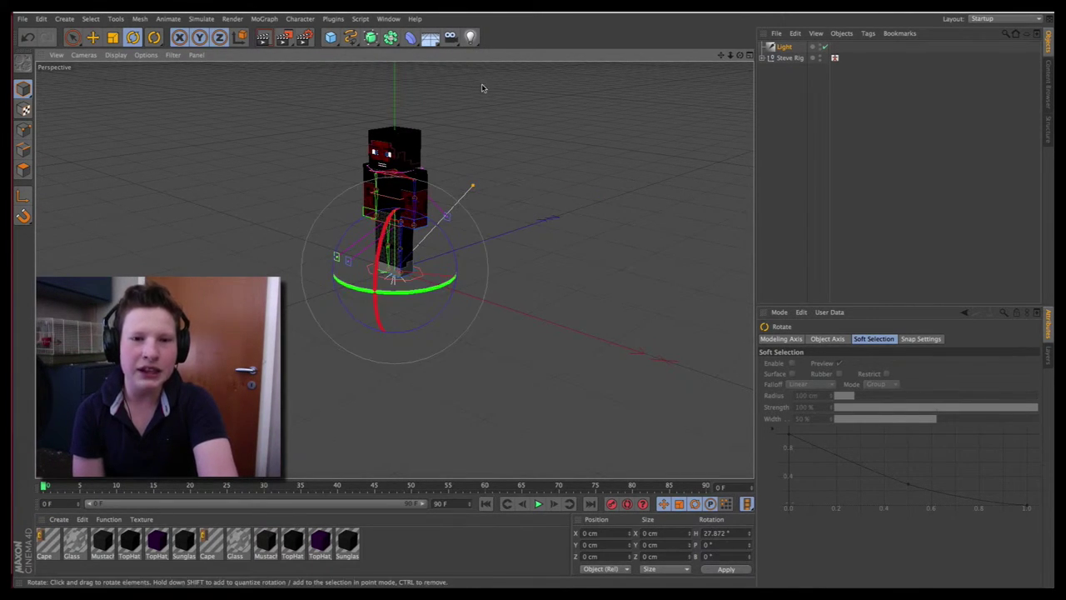
Delete the extra Light.1 and re-aim the infinite light by turning its heading
click(470, 37)
click(471, 37)
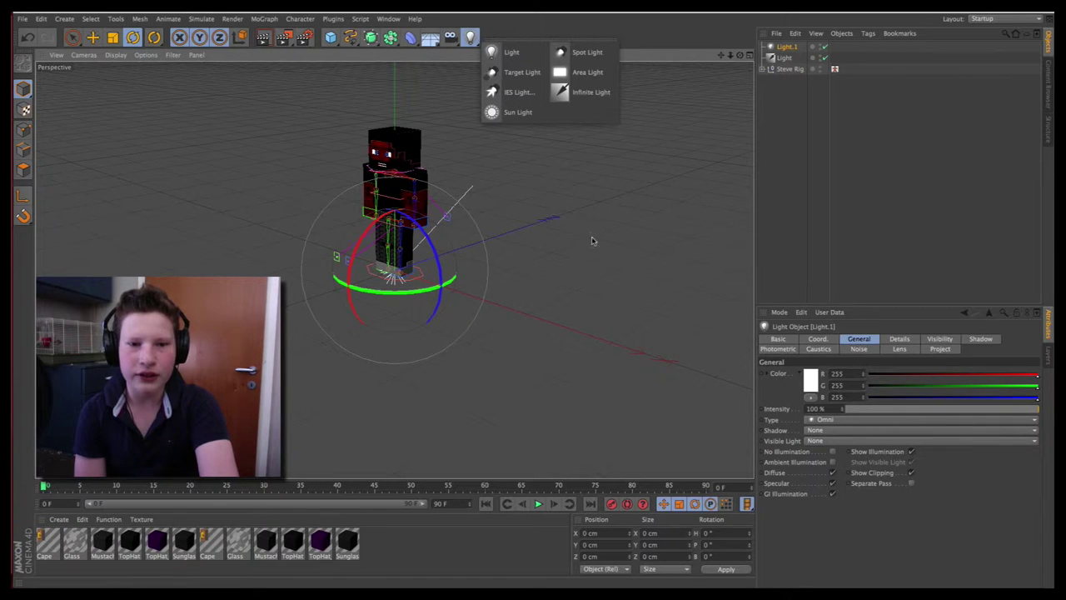
key(Delete)
click(776, 48)
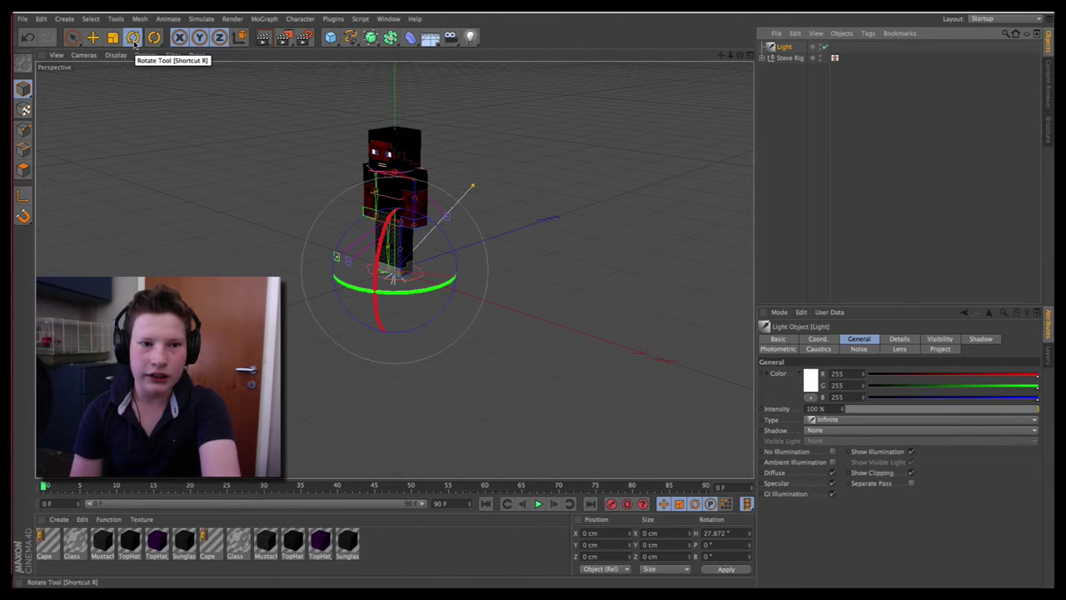
drag(348, 281, 372, 281)
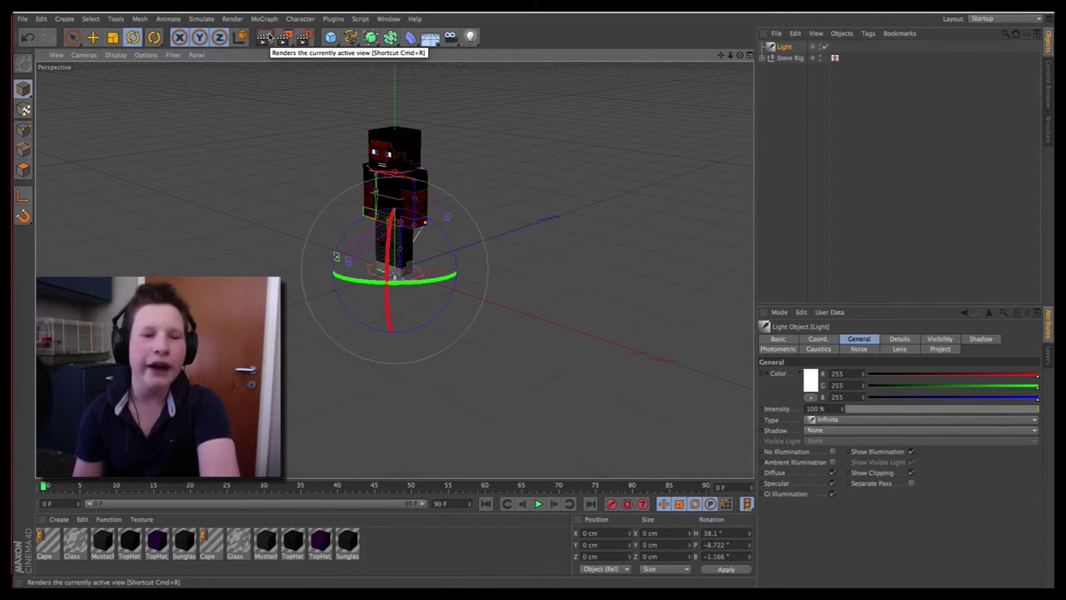
Test-render the lit character, then orbit and zoom in close on it
click(265, 38)
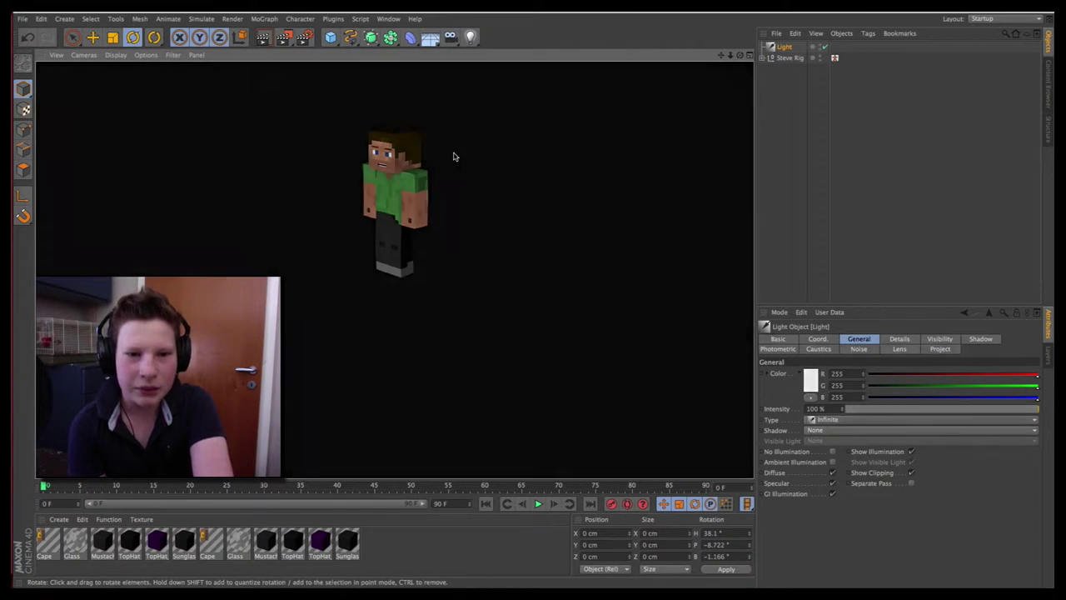
click(455, 157)
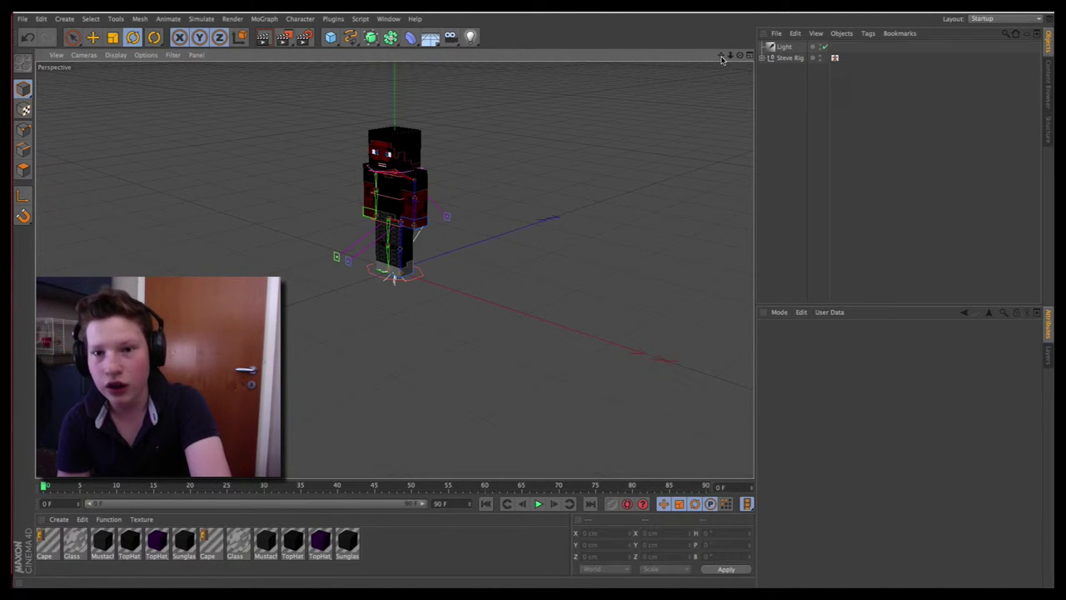
drag(723, 58, 476, 254)
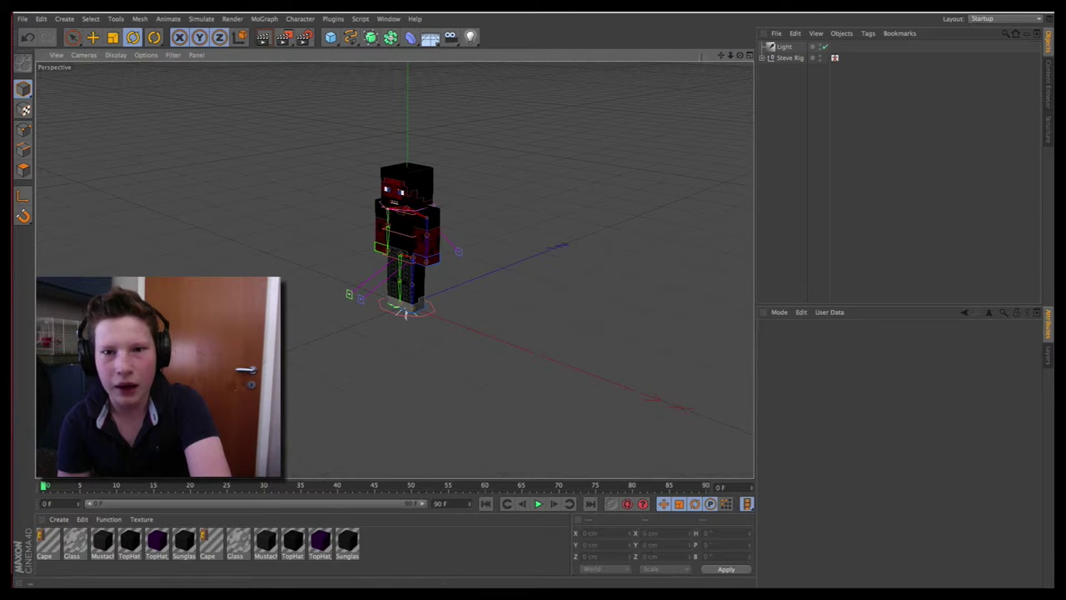
drag(731, 58, 395, 270)
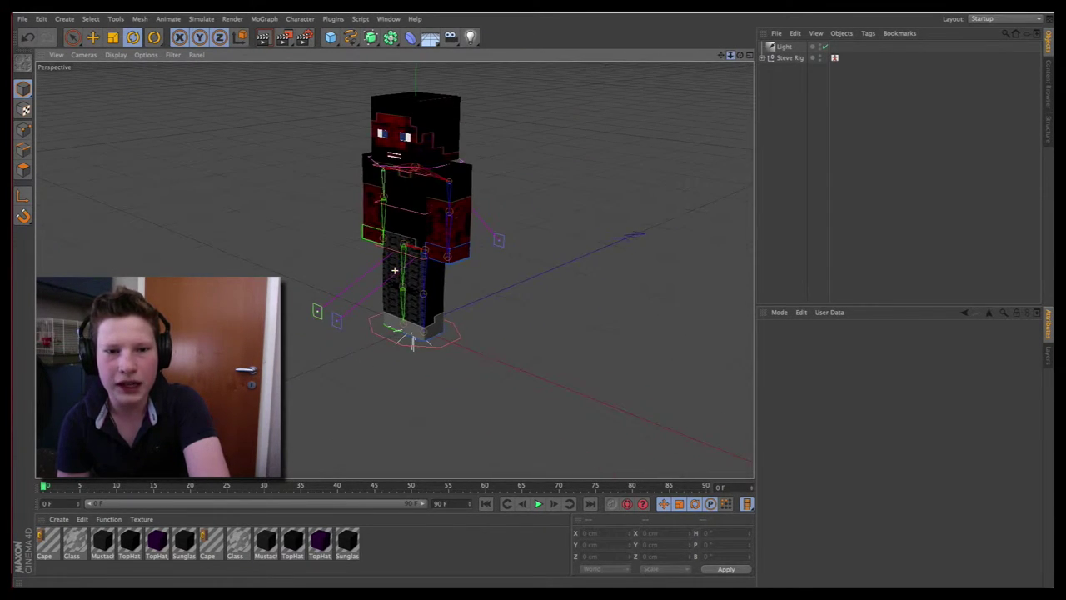
drag(740, 58, 394, 269)
drag(731, 58, 719, 60)
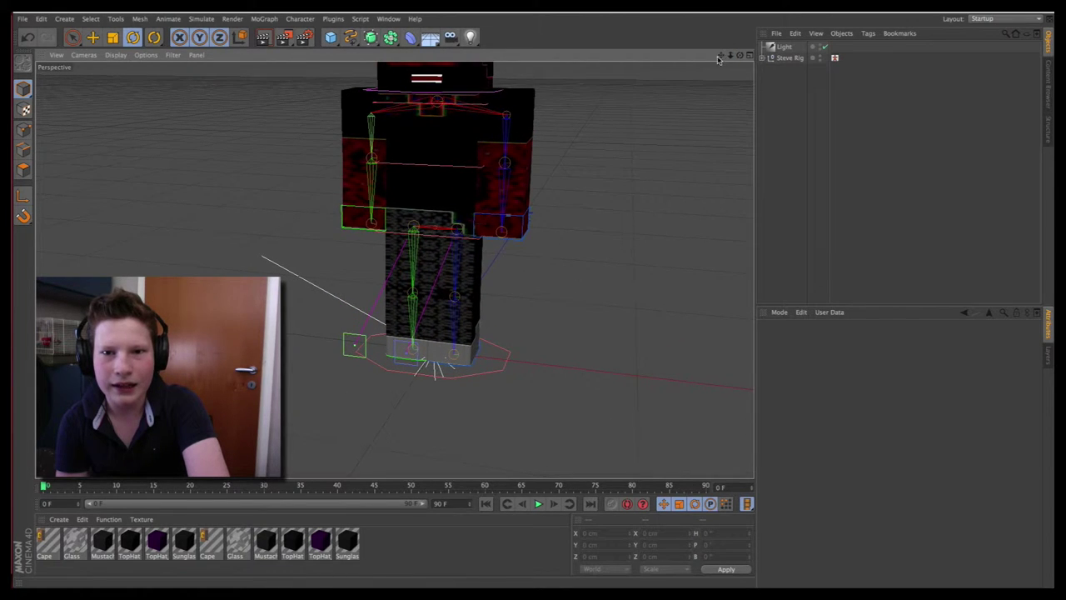
Render the close-up view again, then show Global Illumination in Render Settings
click(265, 36)
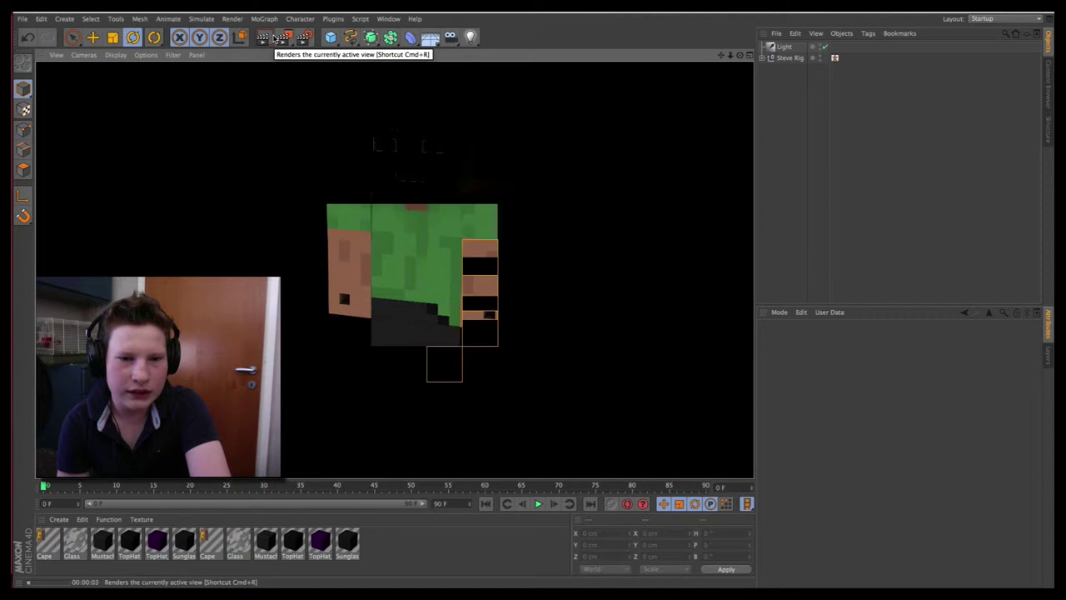
click(285, 100)
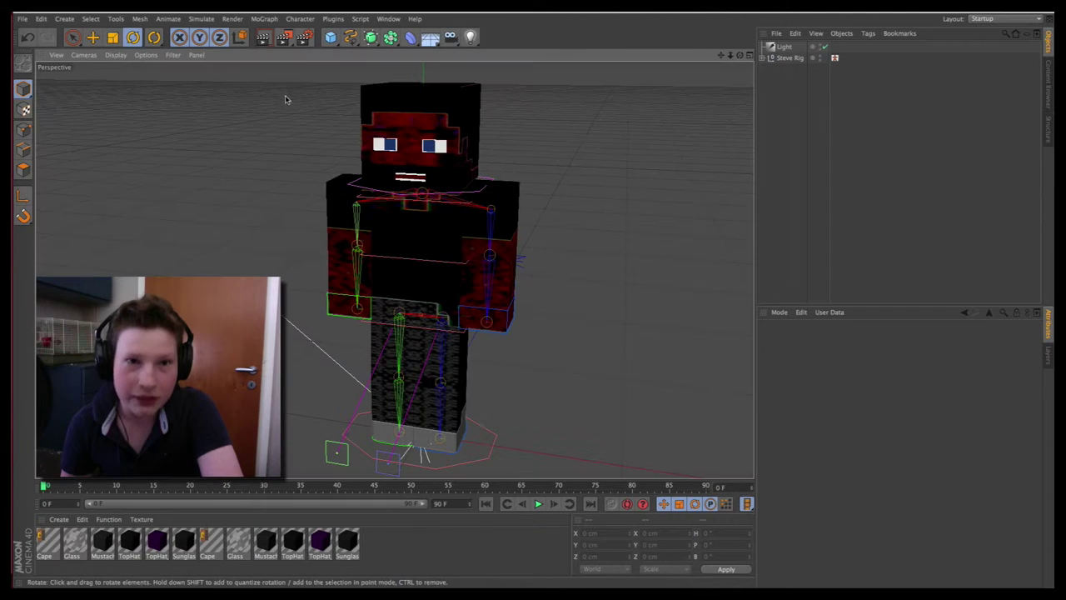
click(304, 36)
click(319, 236)
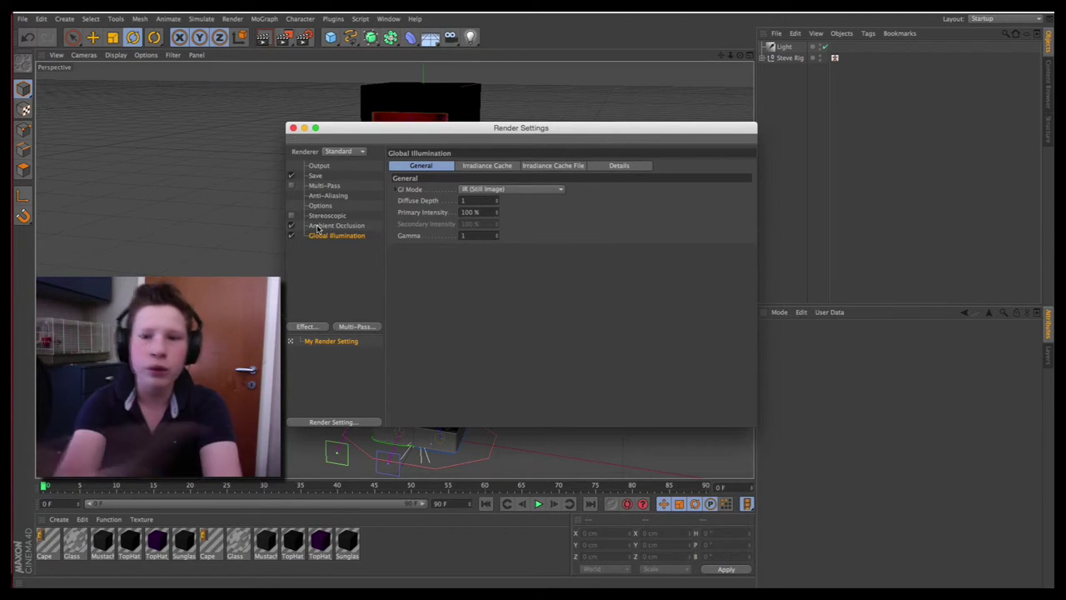
Check Ambient Occlusion settings, close Render Settings, and orbit the rig view slightly
click(318, 227)
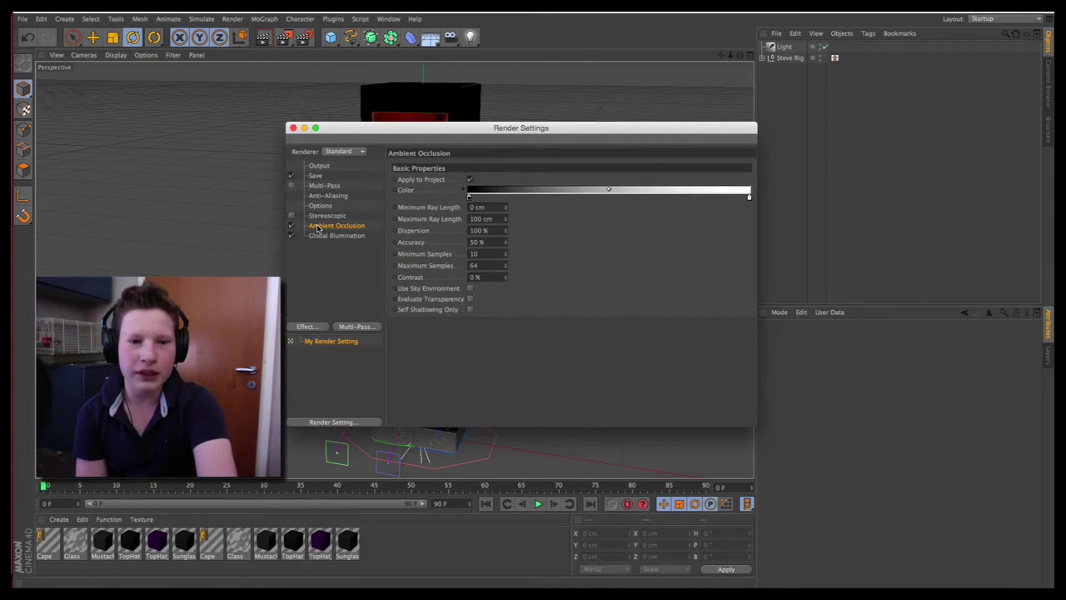
click(293, 128)
mouse_move(743, 57)
mouse_down()
mouse_move(727, 60)
mouse_move(741, 60)
mouse_up()
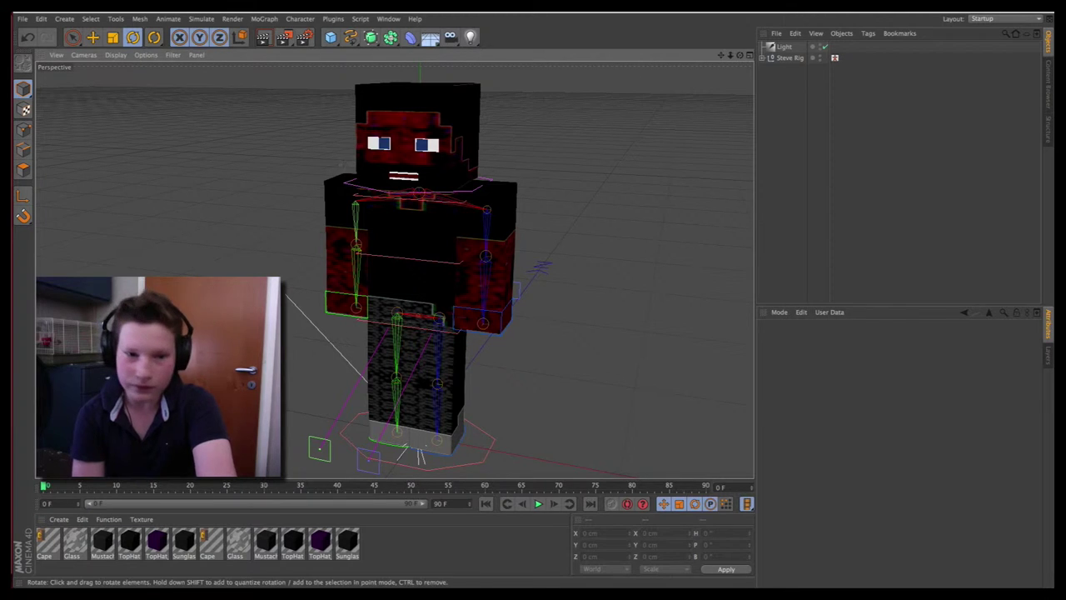